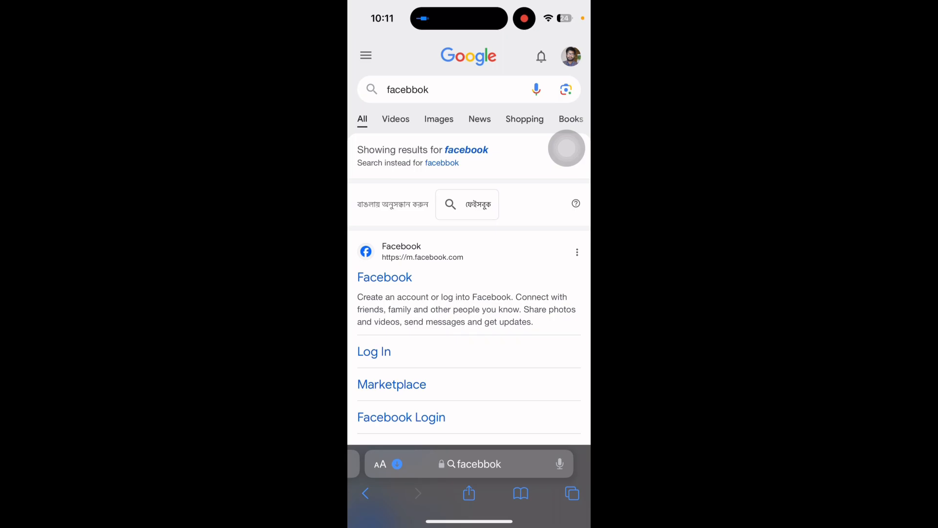
- Search Google for 'facebook audio library' to reach the Meta Sound Collection result
key(super)
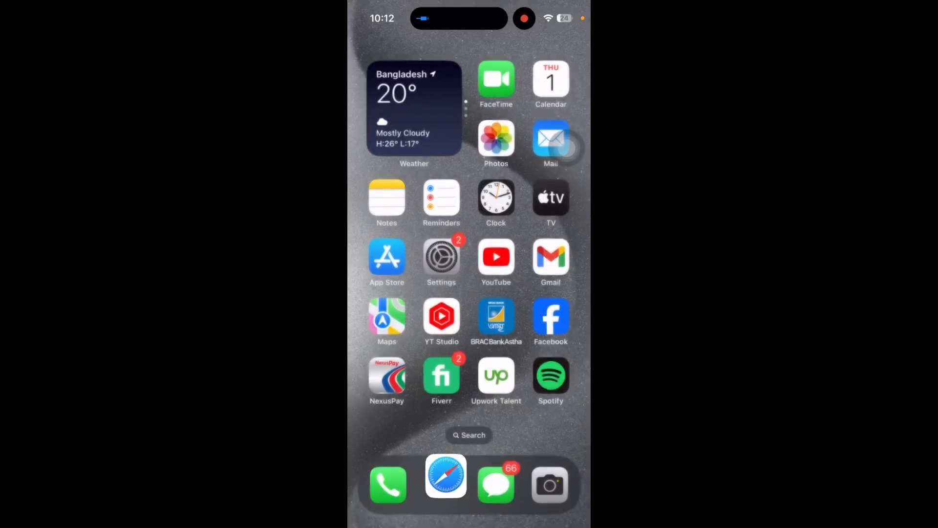
click(441, 490)
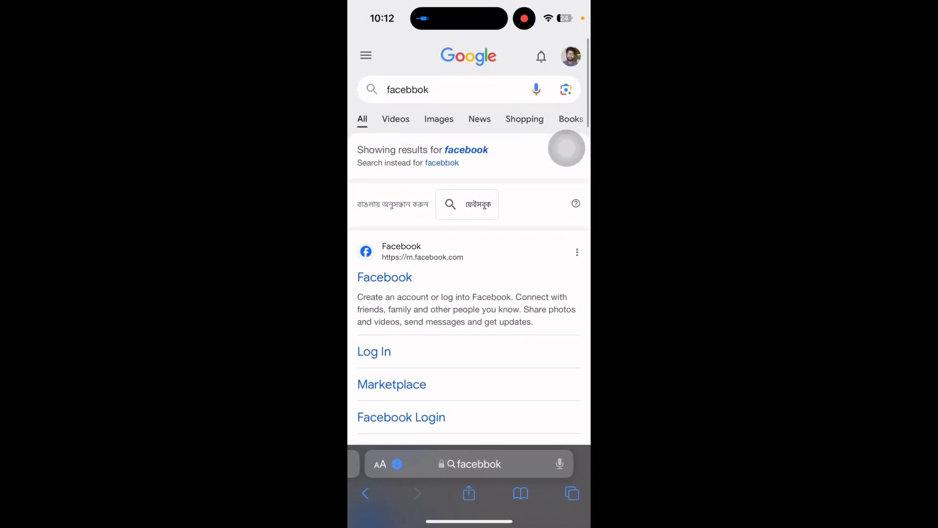
click(455, 89)
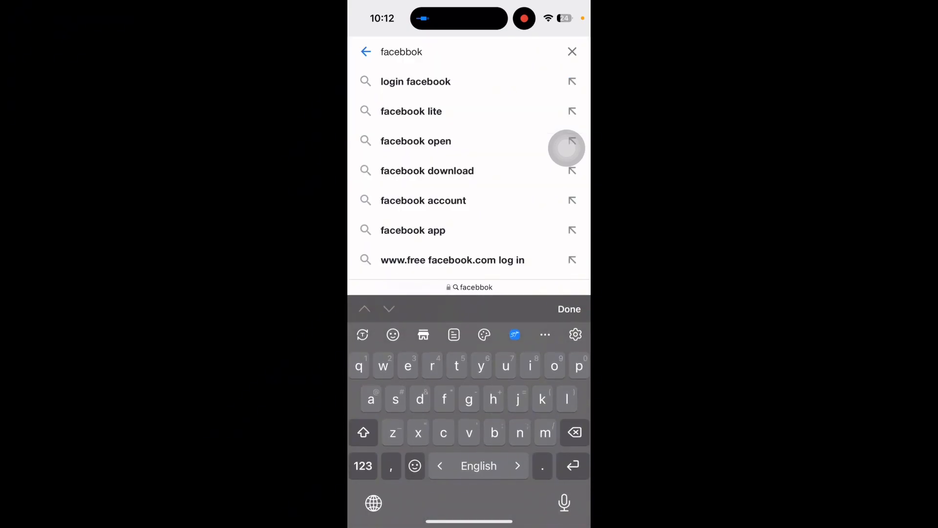
text(m)
key(BackSpace)
text(aui)
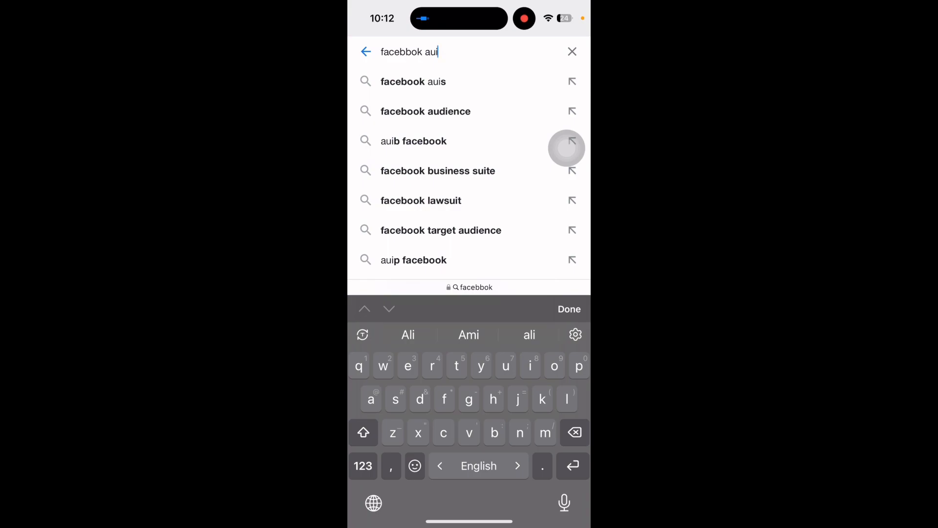
key(BackSpace)
click(433, 81)
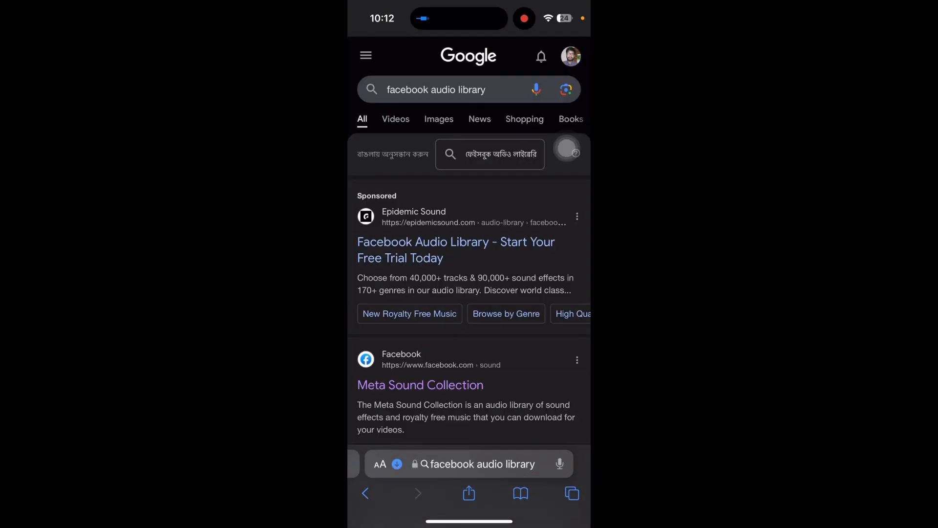
scroll(568, 150, down, 2)
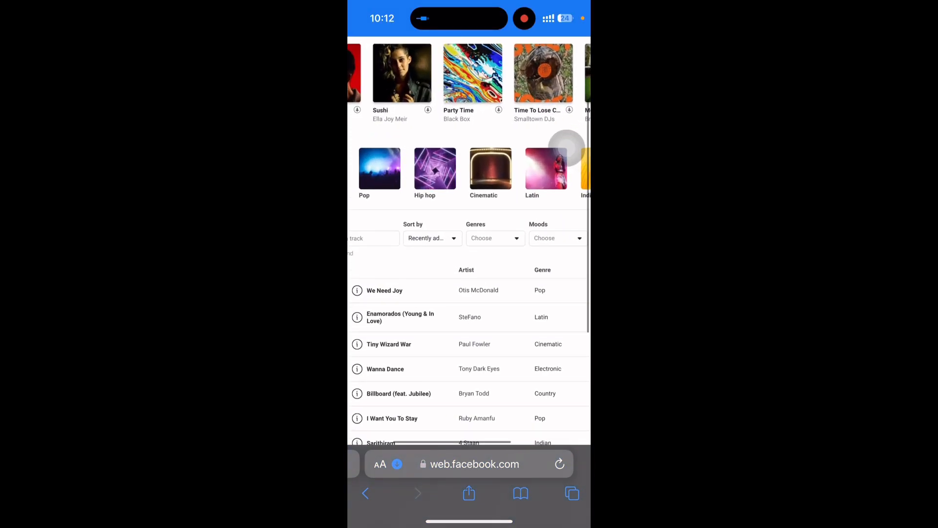
scroll(567, 147, up, 4)
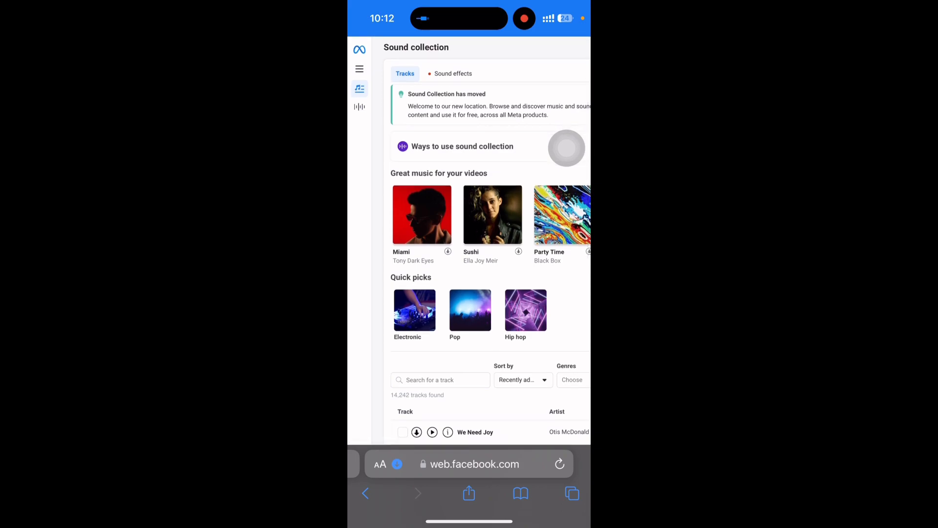
scroll(567, 147, down, 3)
scroll(567, 154, down, 3)
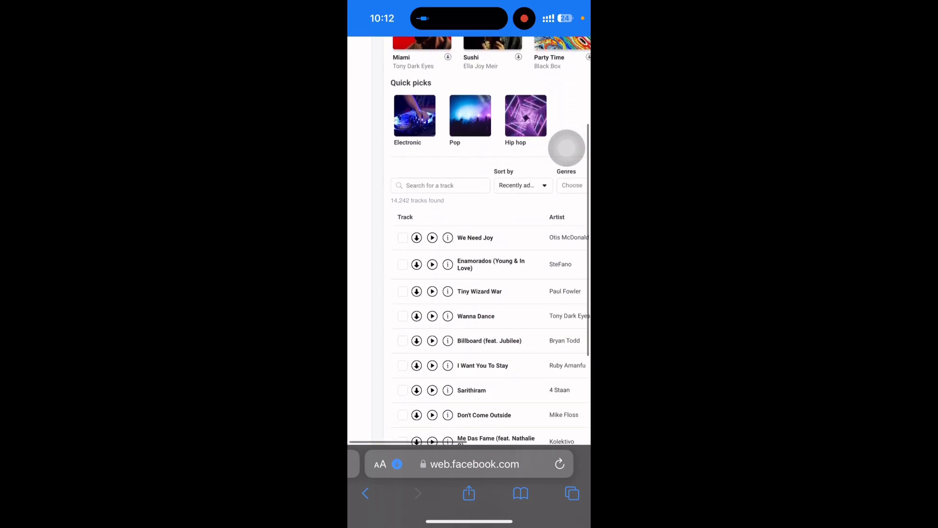
scroll(491, 331, down, 3)
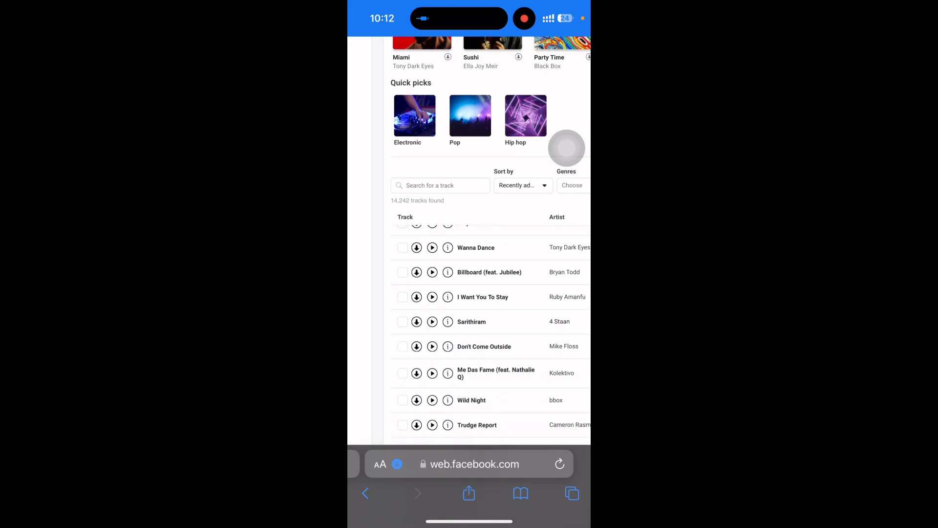
scroll(492, 330, up, 2)
scroll(567, 146, down, 2)
scroll(491, 294, up, 3)
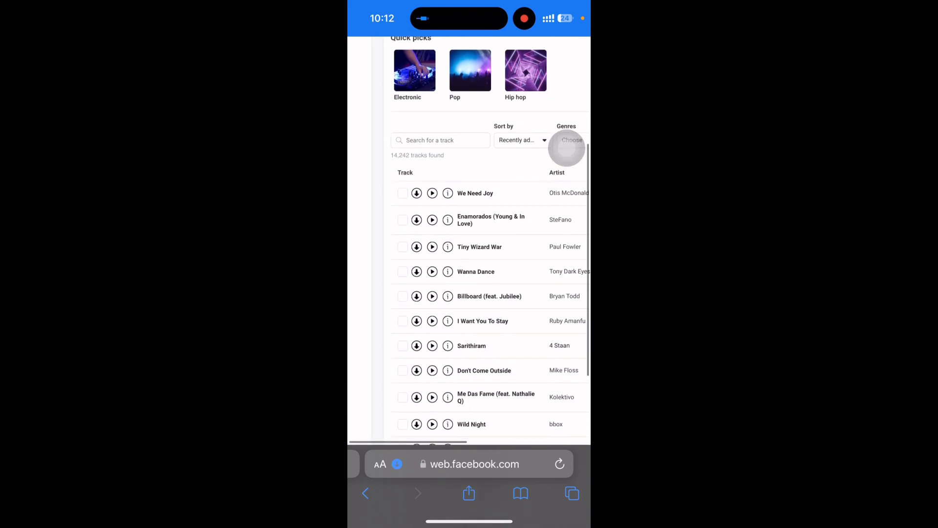
scroll(491, 293, right, 2)
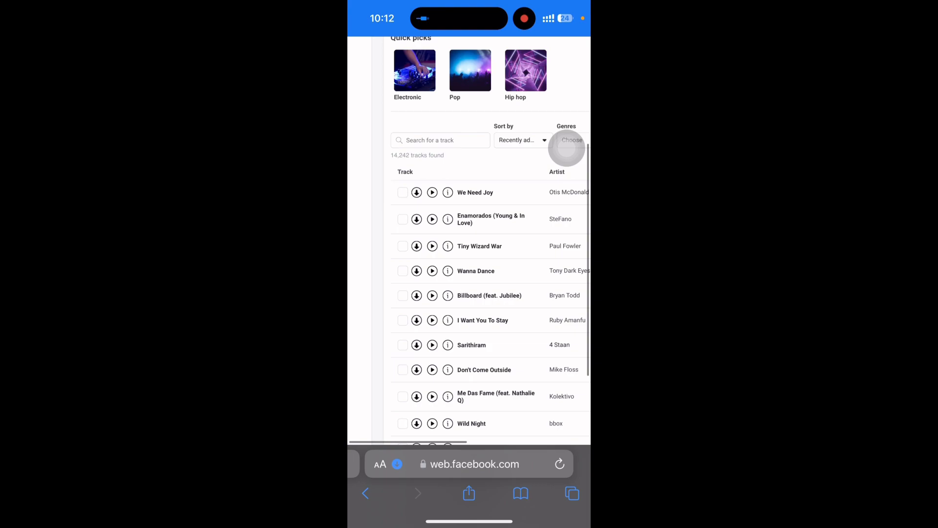
scroll(567, 146, right, 2)
- Check the Sort by options for the track list and leave them unchanged
click(490, 139)
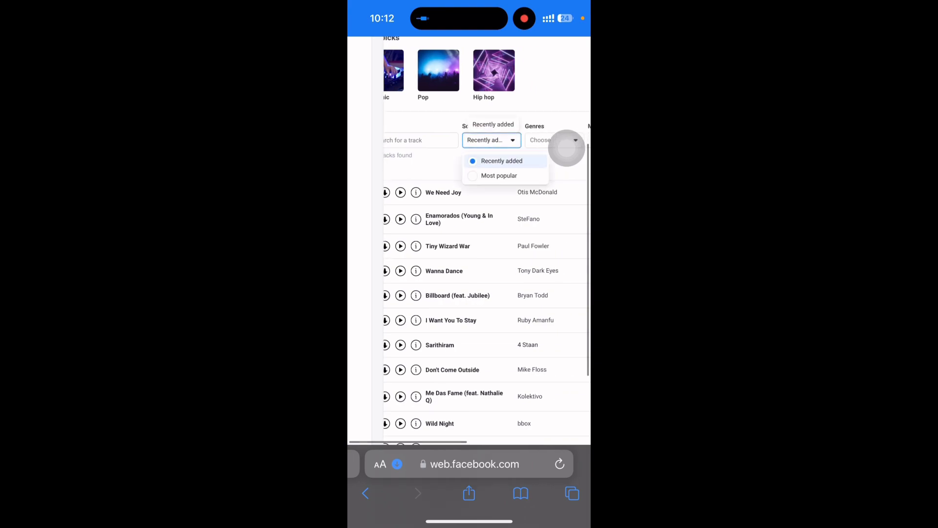
click(566, 146)
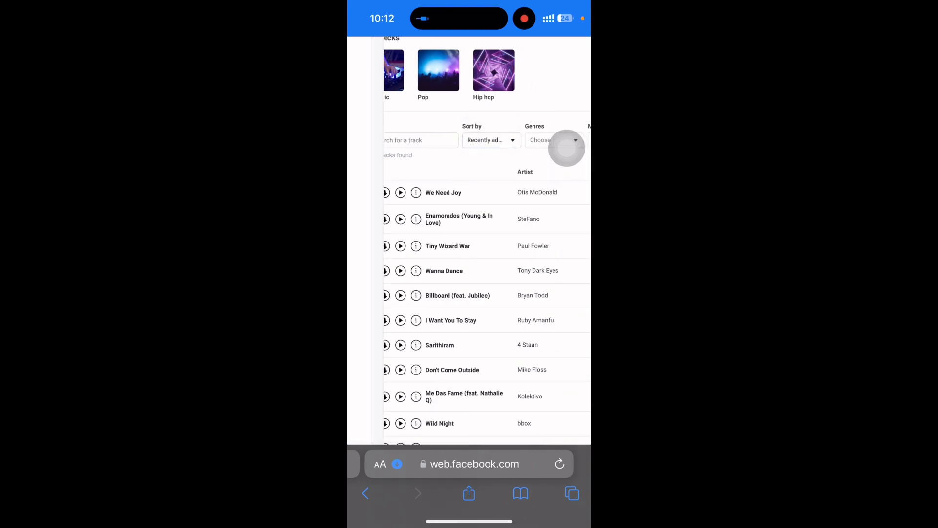
scroll(567, 147, up, 4)
scroll(567, 147, left, 2)
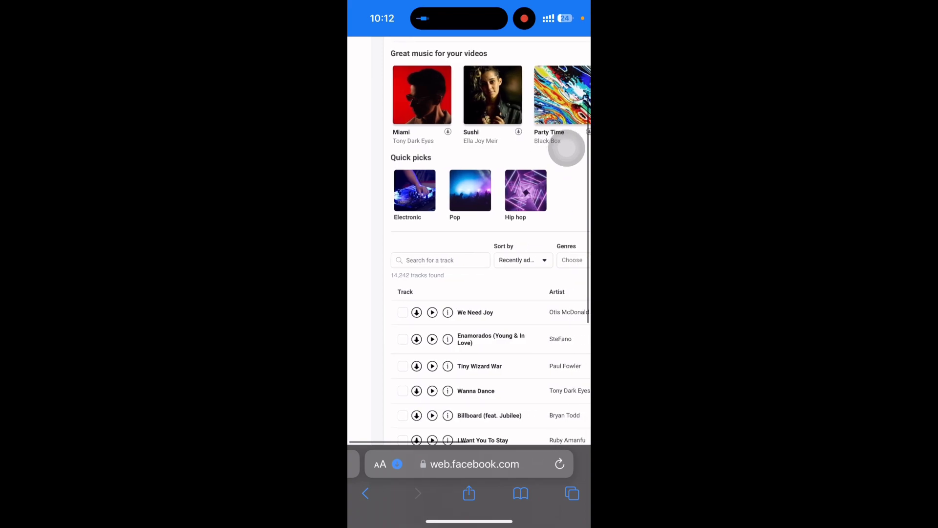
scroll(567, 147, right, 5)
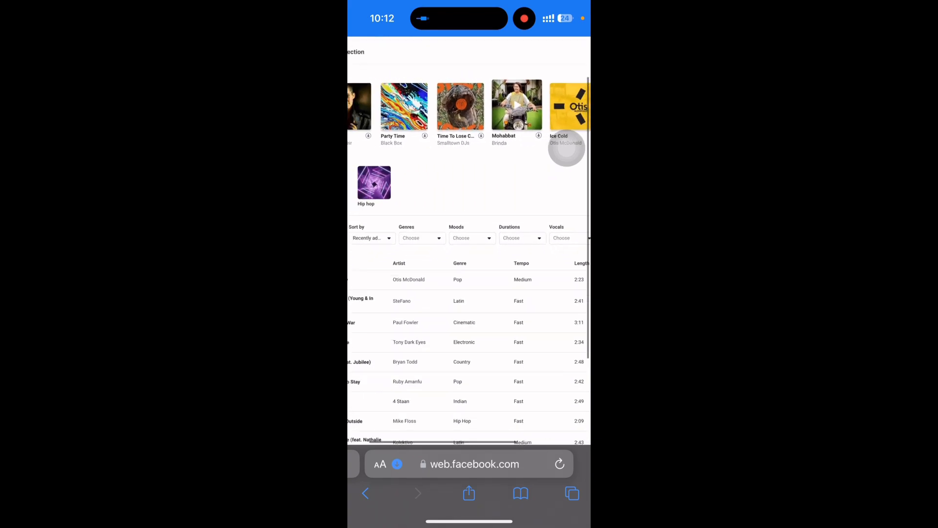
scroll(567, 147, left, 5)
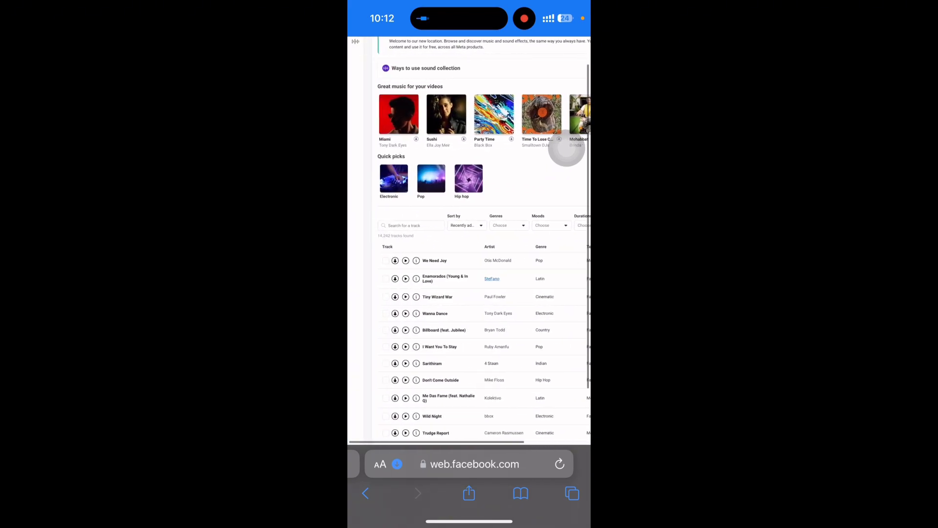
scroll(566, 150, right, 1)
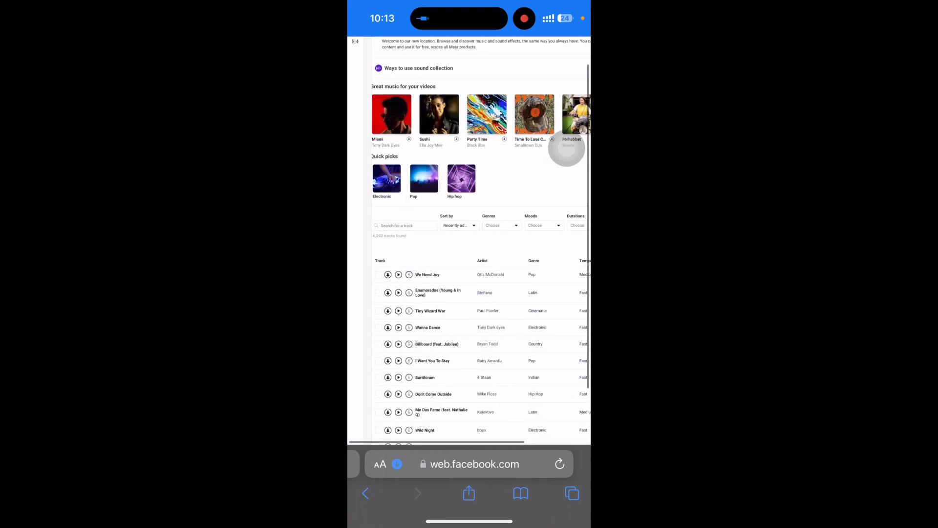
scroll(567, 150, right, 5)
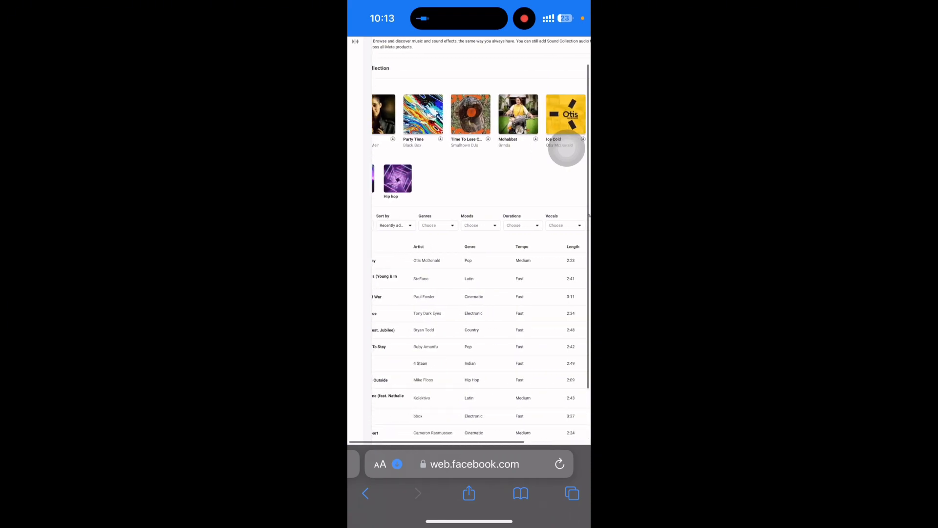
- Filter the track list to the Japanese genre and preview the track Kokai
click(438, 225)
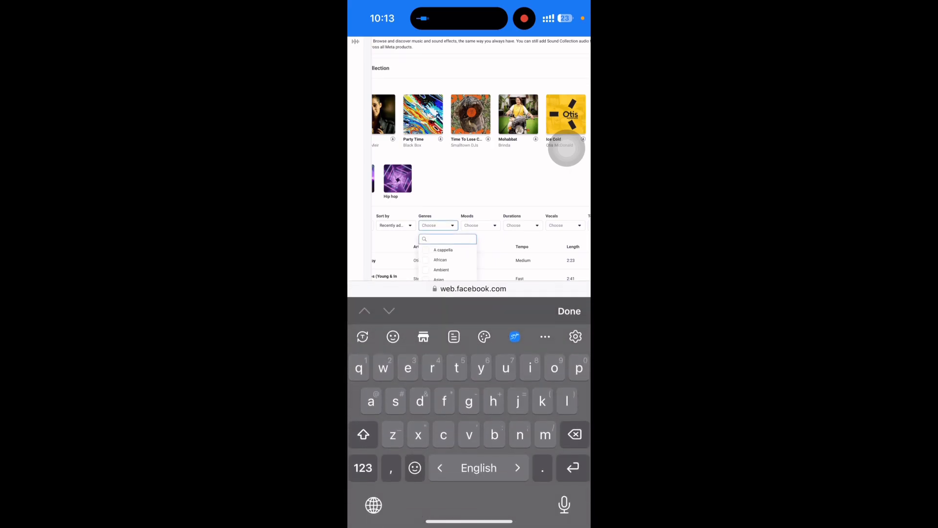
scroll(567, 149, down, 3)
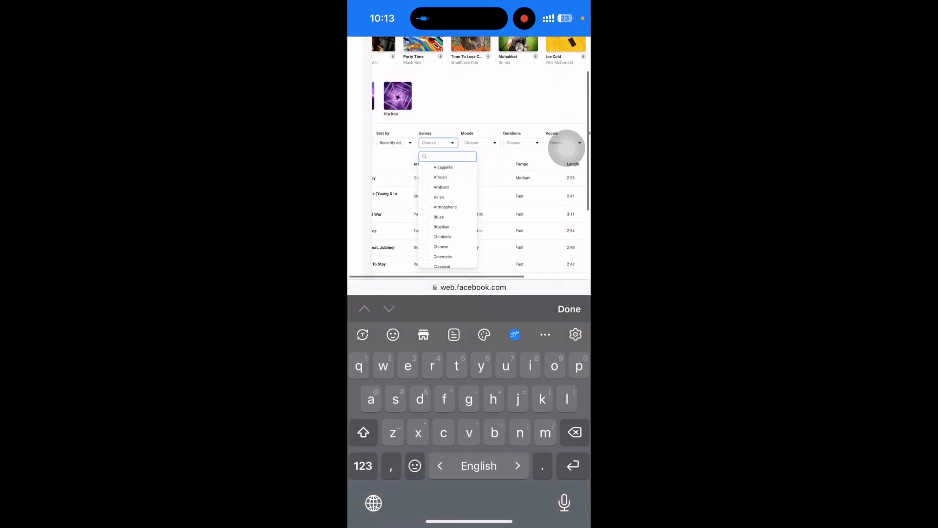
scroll(447, 220, down, 3)
scroll(447, 220, down, 3)
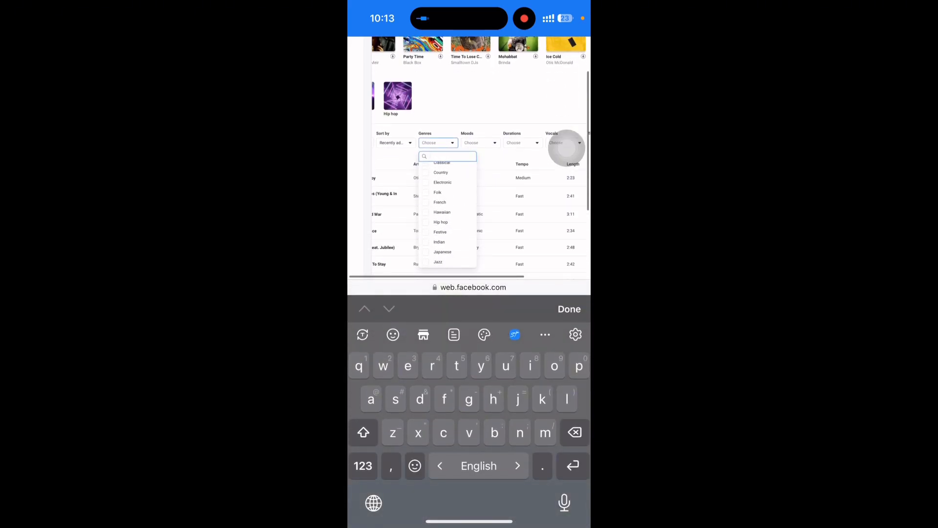
click(443, 252)
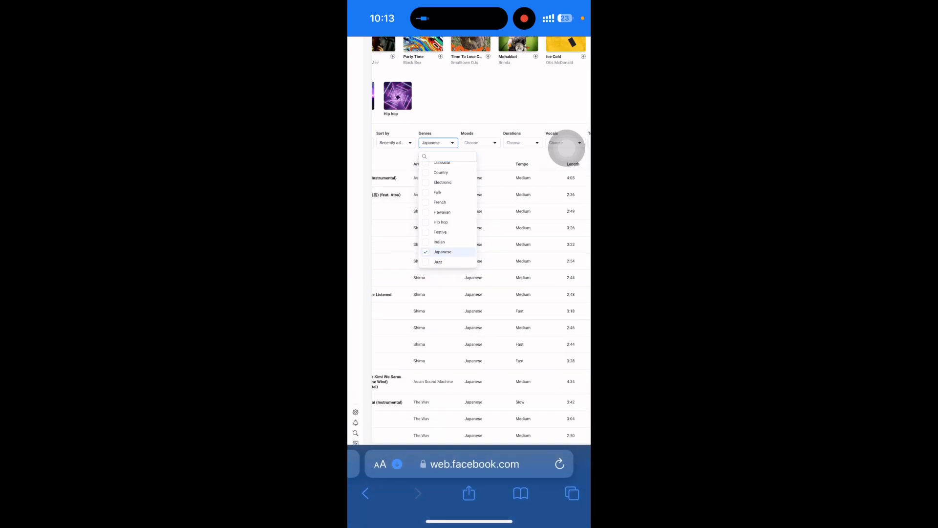
click(567, 149)
scroll(477, 257, left, 5)
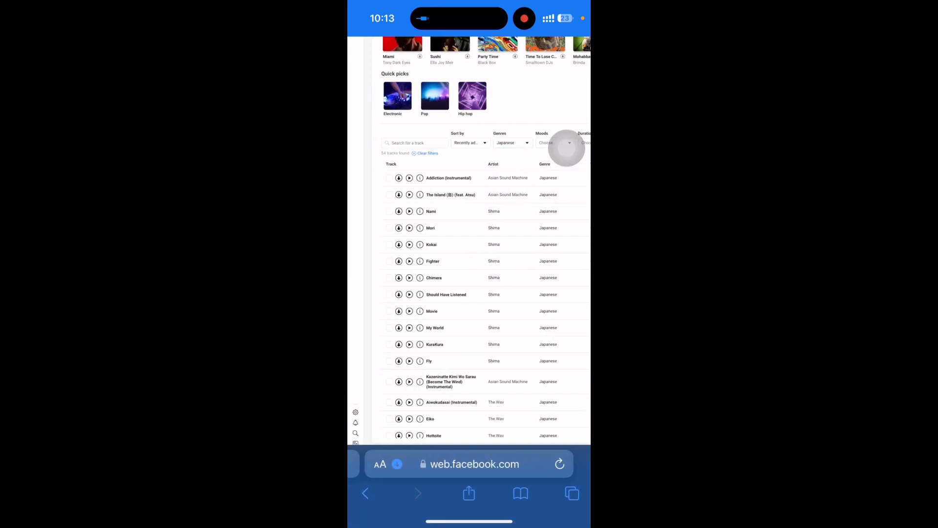
scroll(470, 221, up, 3)
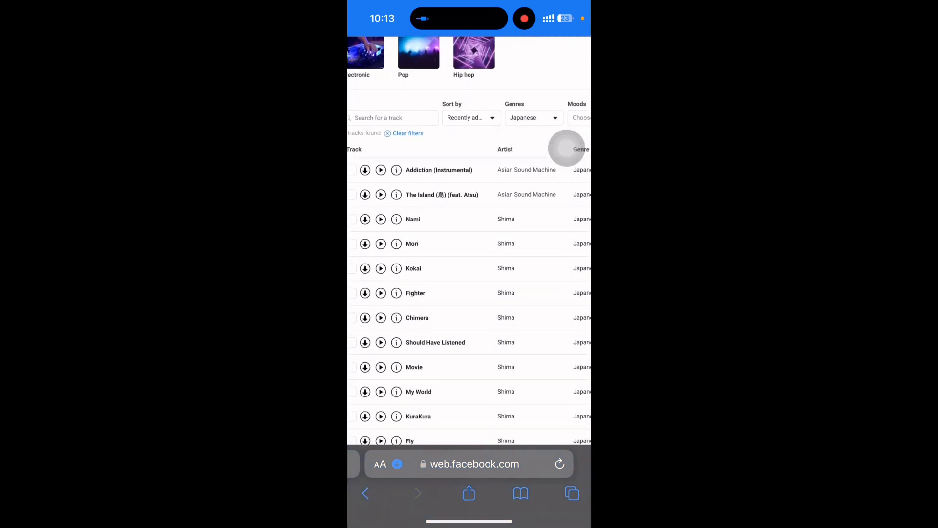
scroll(469, 256, right, 1)
click(388, 265)
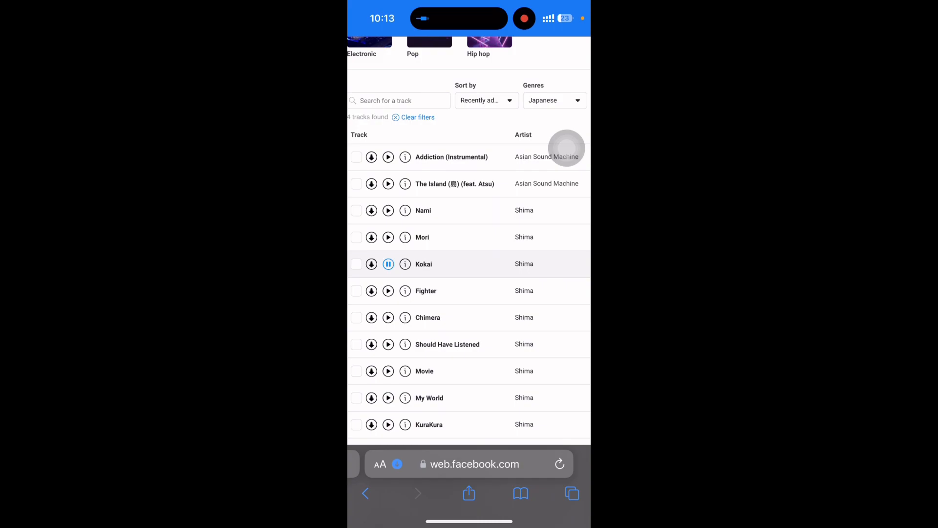
- Preview Fighter and Chimera, then download Chimera as a WAV file
click(389, 291)
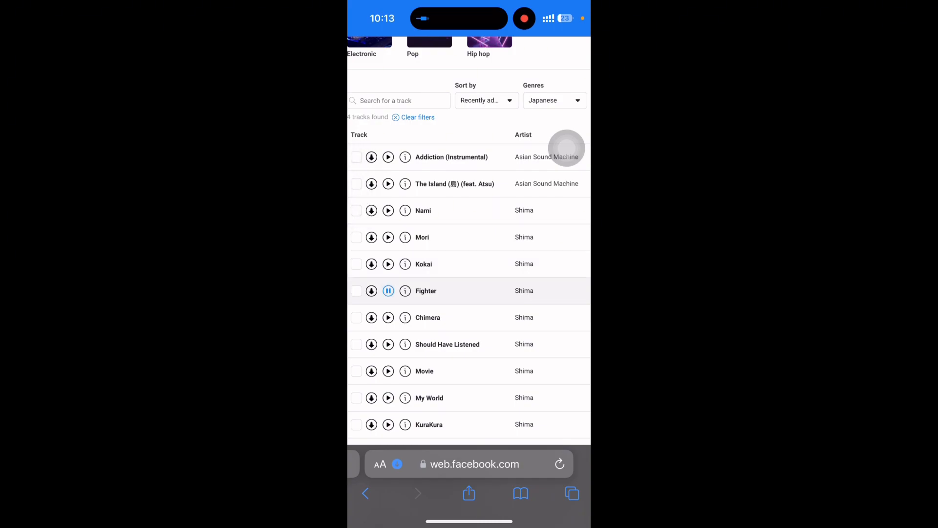
click(389, 317)
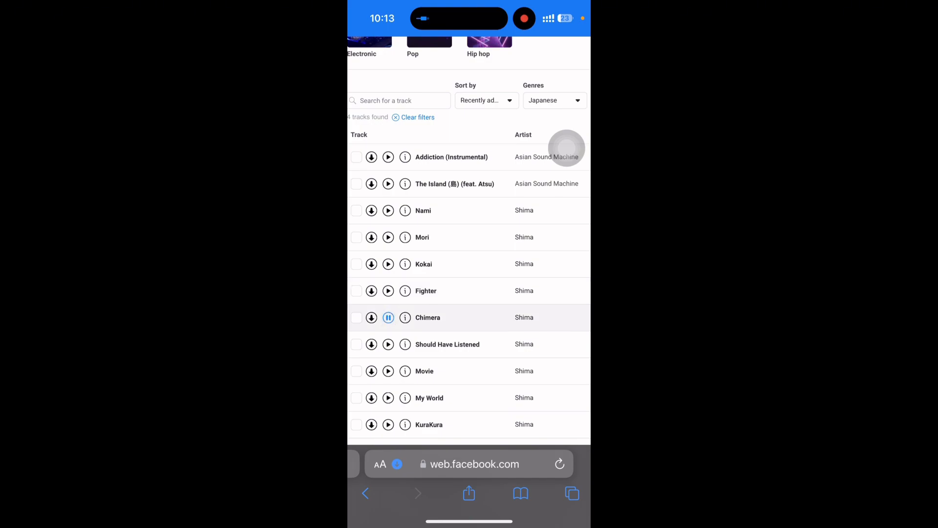
click(388, 317)
click(372, 317)
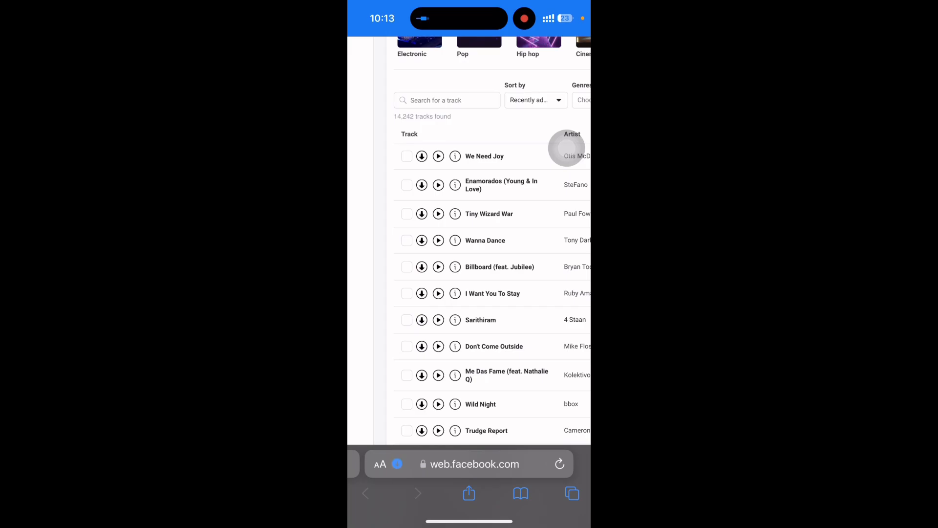
- Leave the browser and launch the Files app from the home screen
drag(470, 520, 470, 293)
drag(557, 257, 382, 256)
mouse_move(557, 257)
mouse_down()
mouse_move(381, 257)
mouse_move(557, 256)
mouse_up()
drag(381, 256, 557, 257)
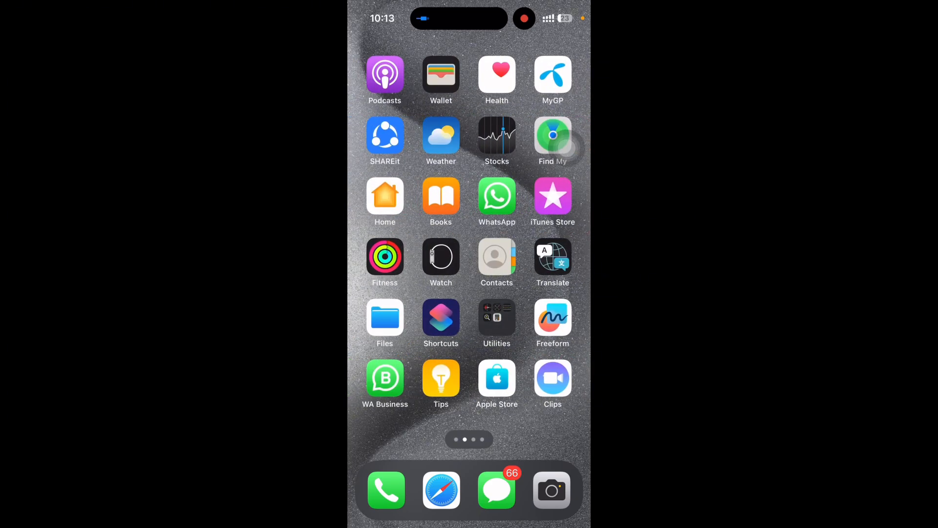
click(381, 315)
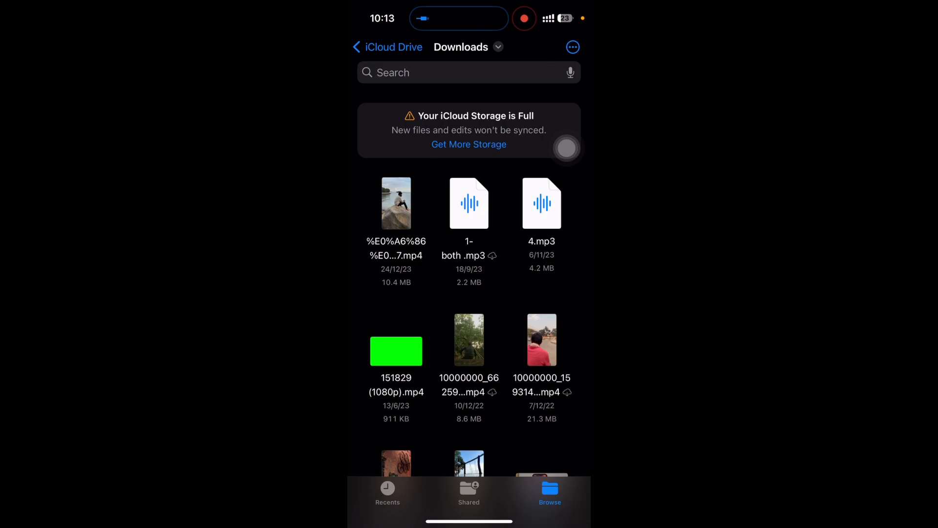
- Play Chimera.wav from Recents, pause it and return to the home screen
click(468, 493)
click(387, 493)
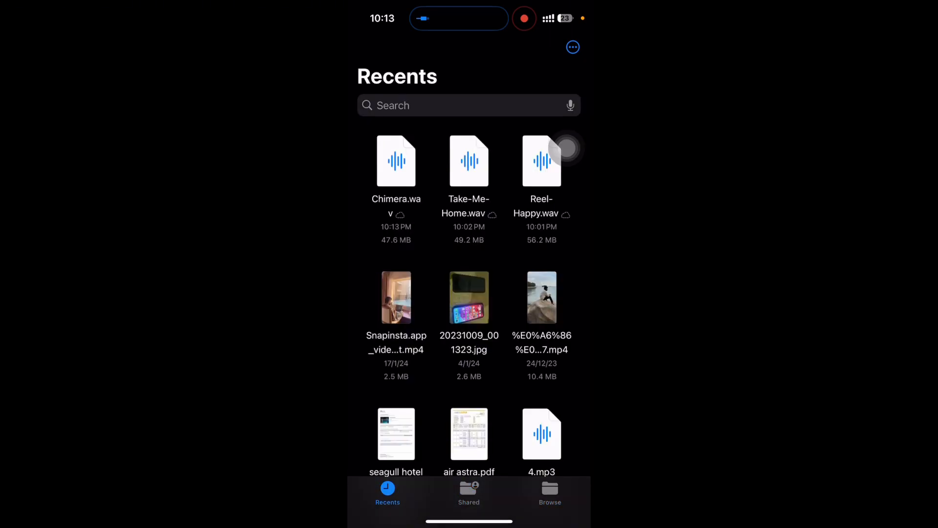
click(396, 169)
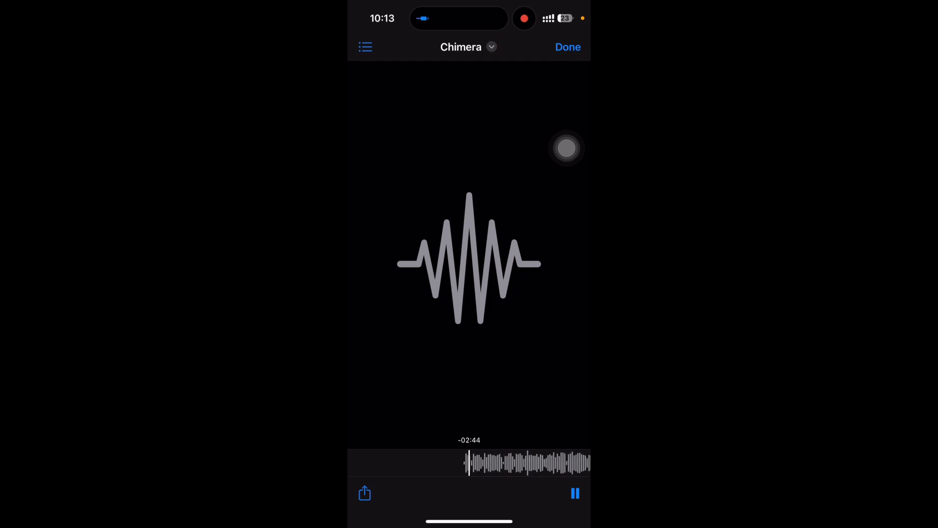
click(575, 494)
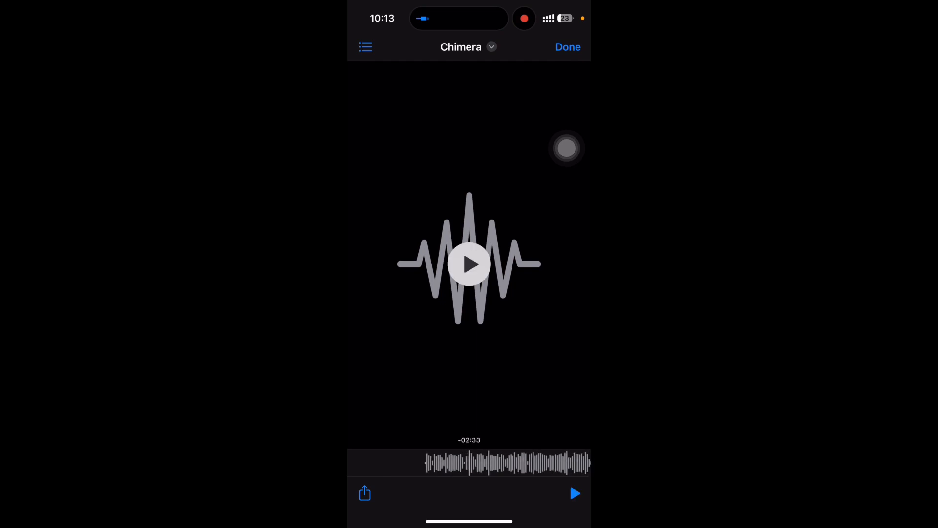
drag(470, 522, 470, 294)
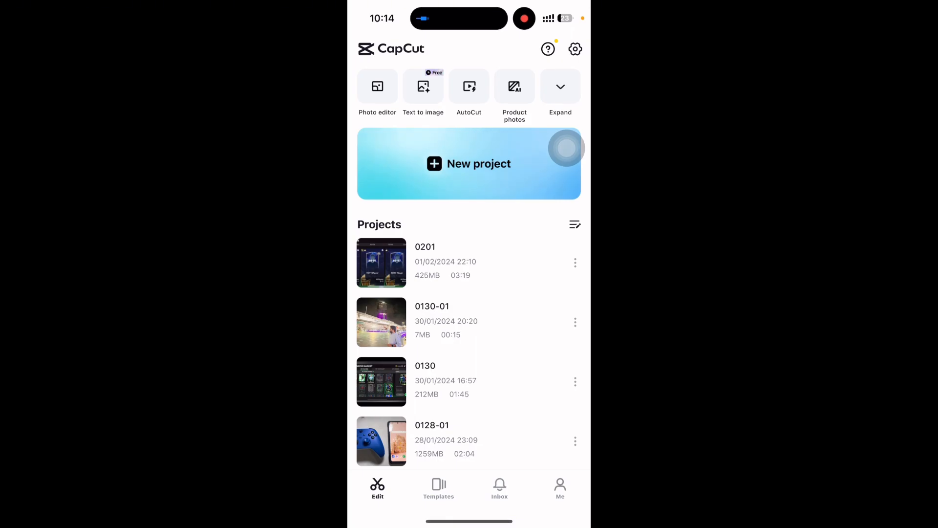
- Close CapCut, launch Facebook and bring up its create-post options
drag(470, 522, 469, 293)
drag(382, 257, 557, 258)
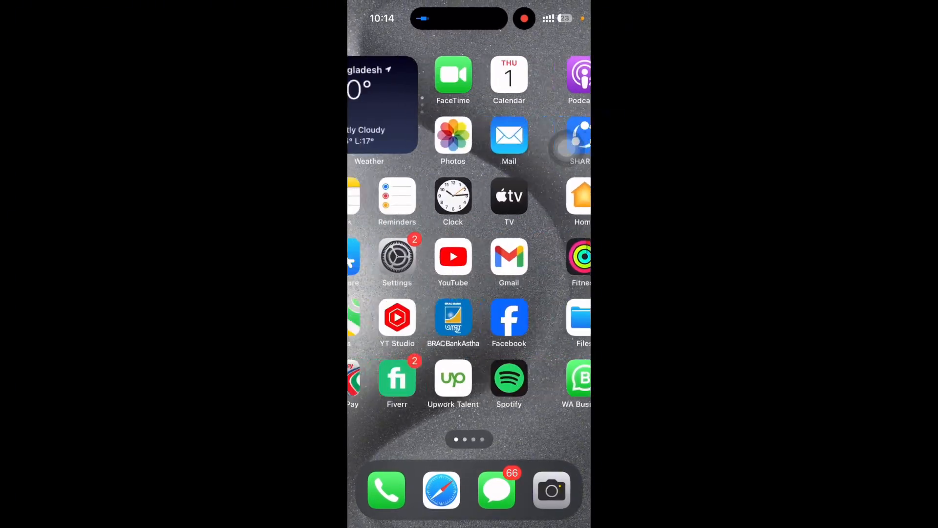
click(514, 314)
click(470, 496)
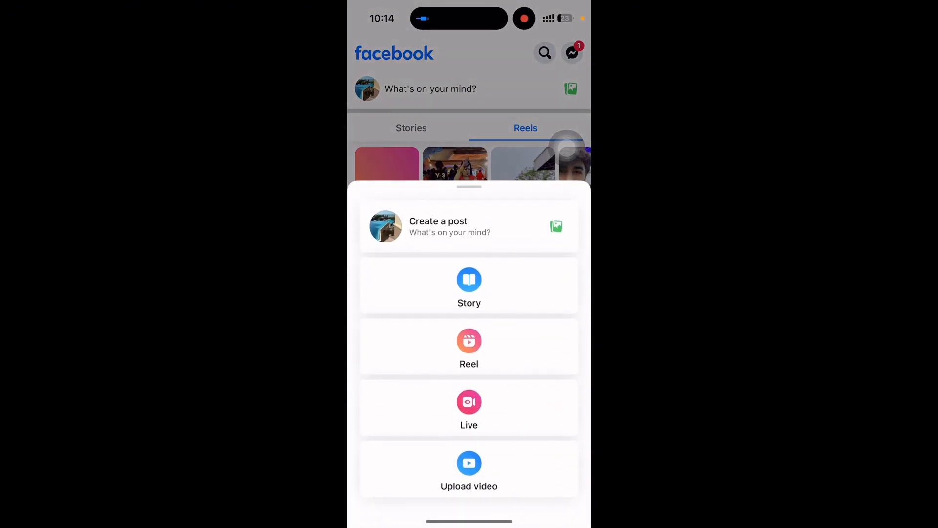
- Check the Upload video camera roll, back out, and show the account Menu page
click(470, 465)
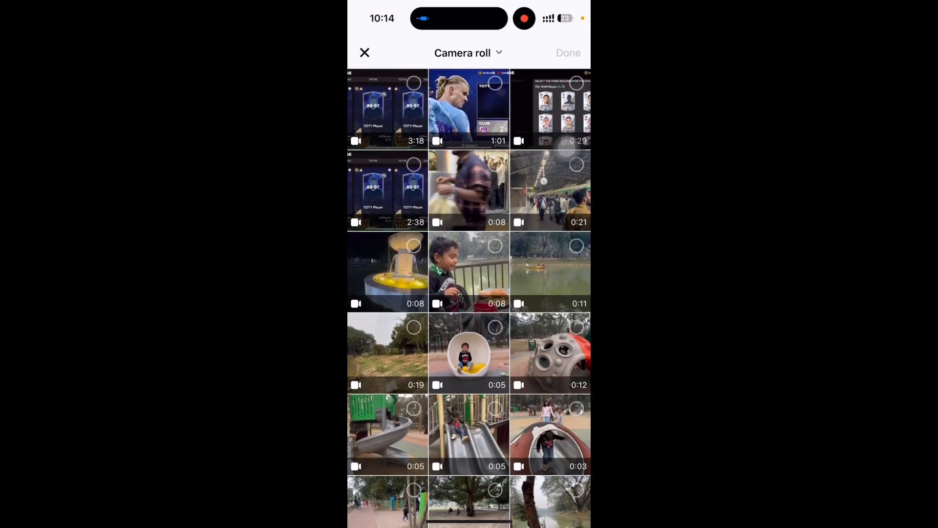
click(365, 114)
click(469, 30)
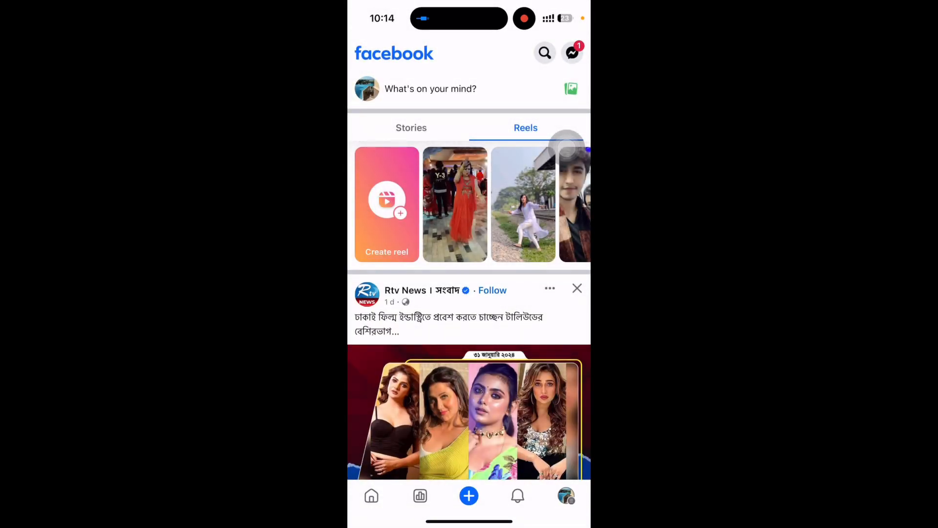
click(566, 497)
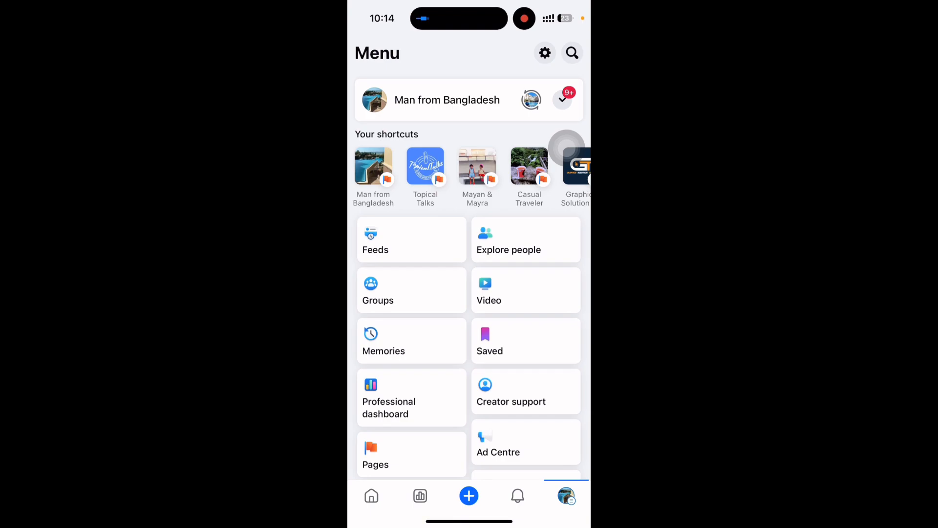